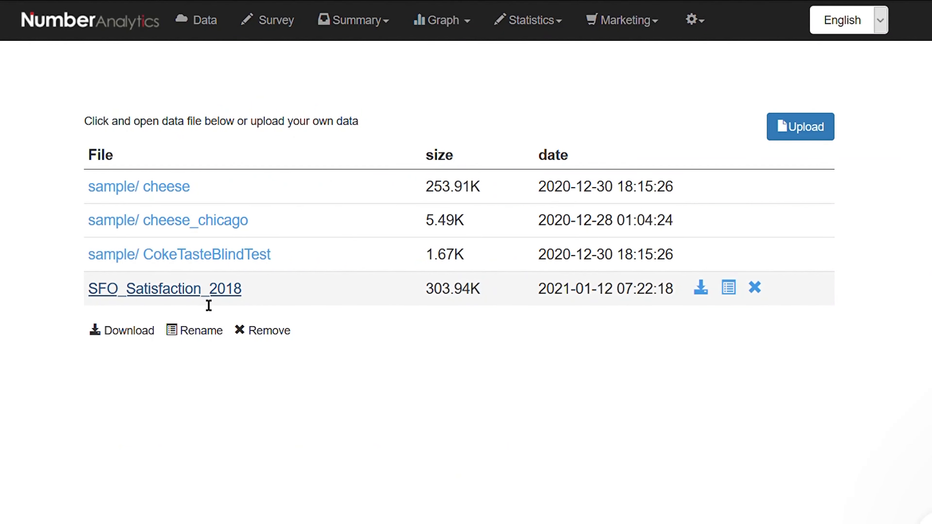
Open the SFO_Satisfaction_2018 data file and start an ANOVA test on it
{"action": "left_click", "coordinate": [374, 374]}
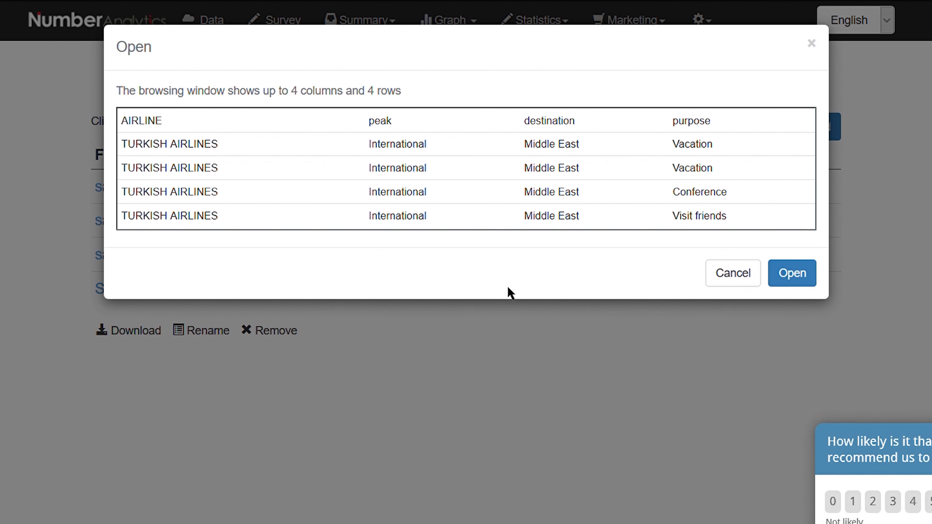
{"action": "left_click", "coordinate": [788, 278]}
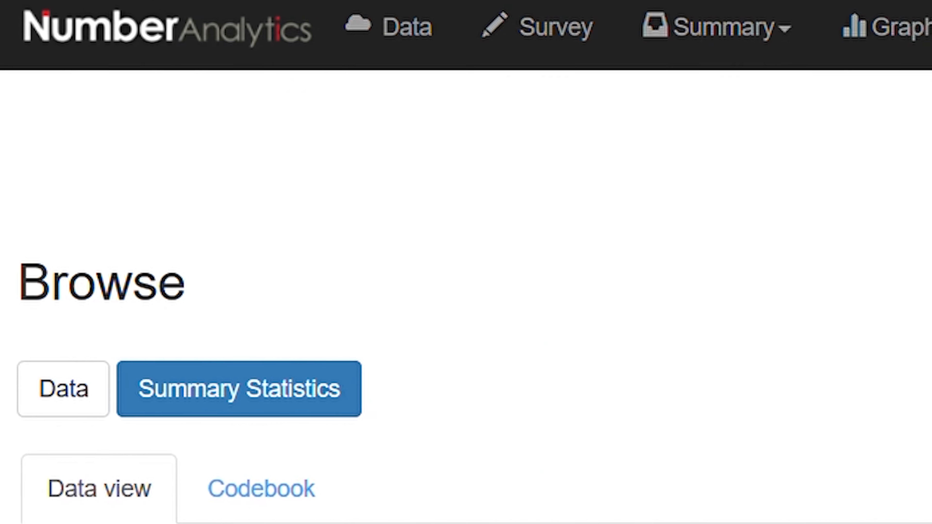
{"action": "left_click", "coordinate": [923, 51]}
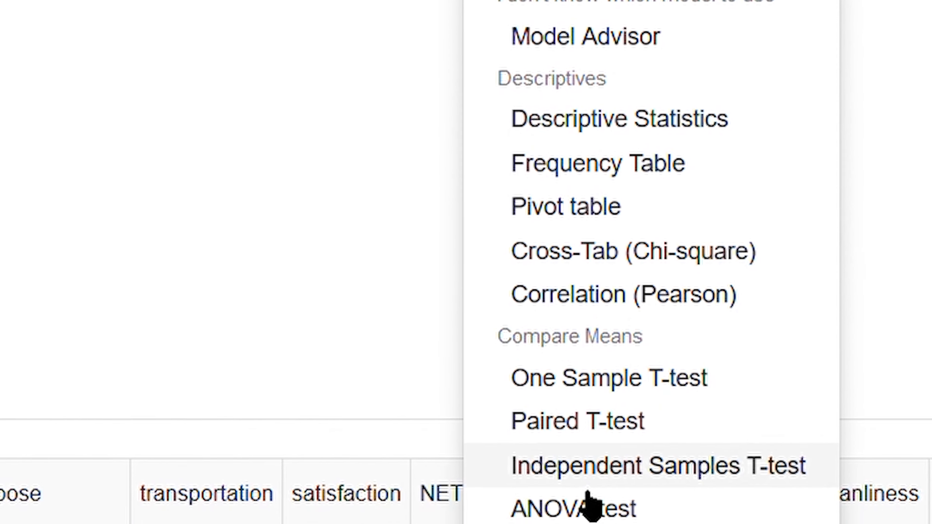
{"action": "left_click", "coordinate": [620, 404]}
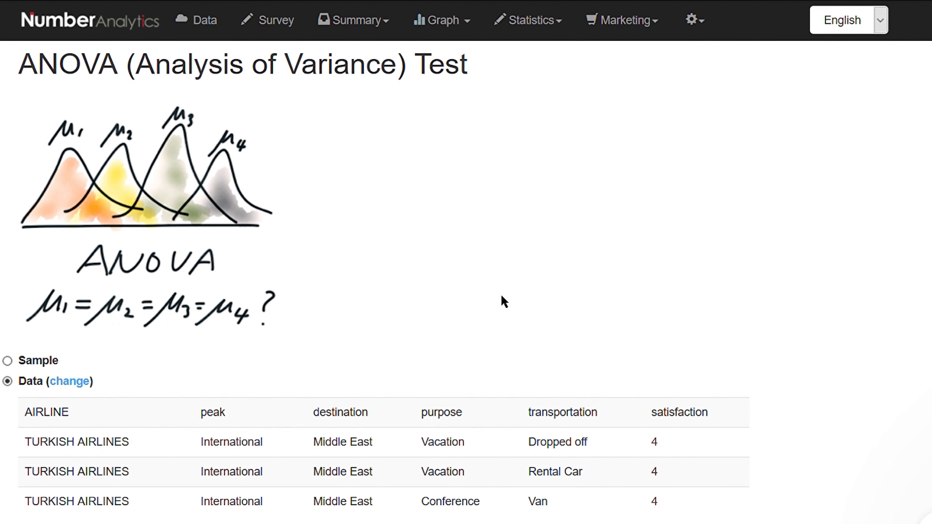
Run the ANOVA test with satisfaction as the dependent variable and age as the grouping variable
{"action": "scroll", "coordinate": [501, 301], "scroll_direction": "down", "scroll_amount": 5}
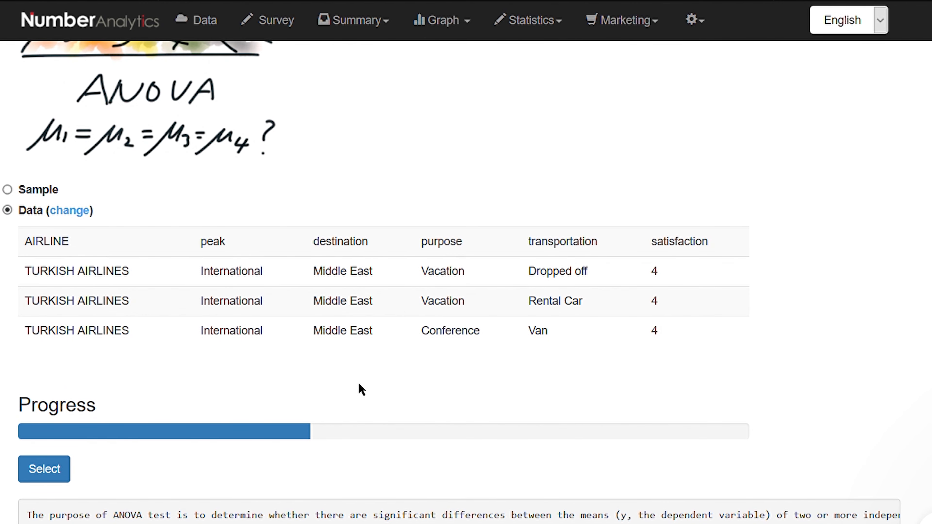
{"action": "scroll", "coordinate": [304, 405], "scroll_direction": "down", "scroll_amount": 3}
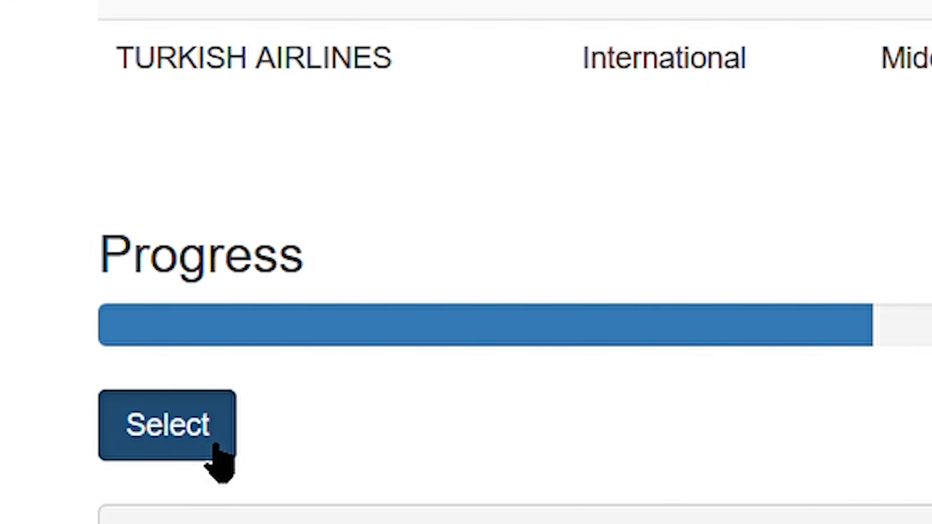
{"action": "left_click", "coordinate": [213, 446]}
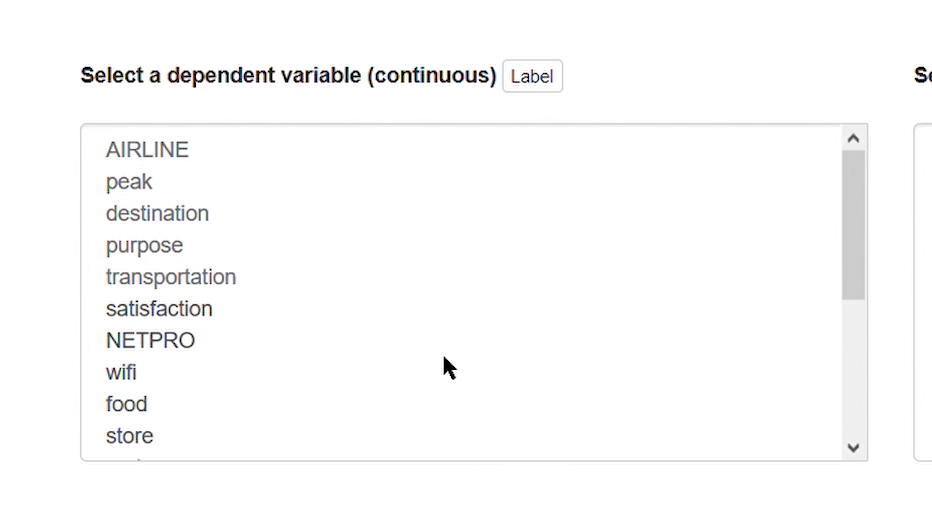
{"action": "left_click", "coordinate": [196, 312]}
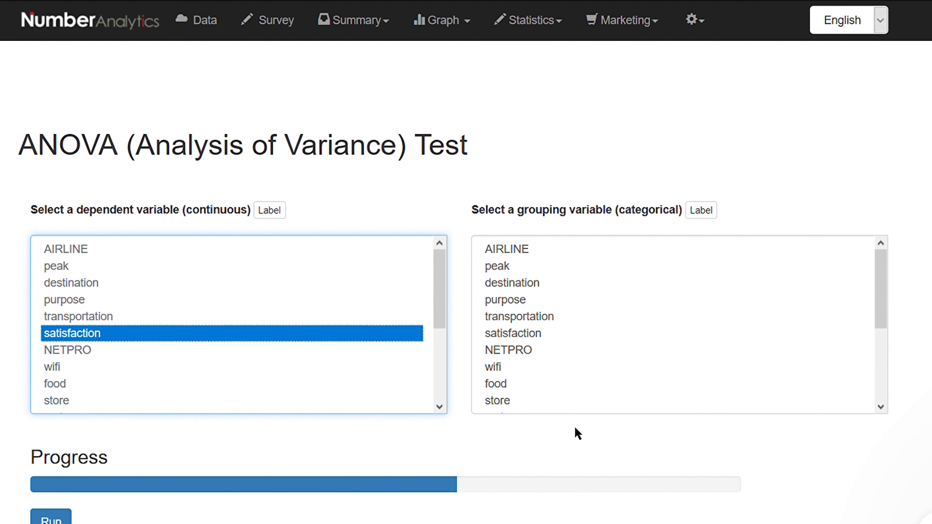
{"action": "scroll", "coordinate": [553, 388], "scroll_direction": "down", "scroll_amount": 3}
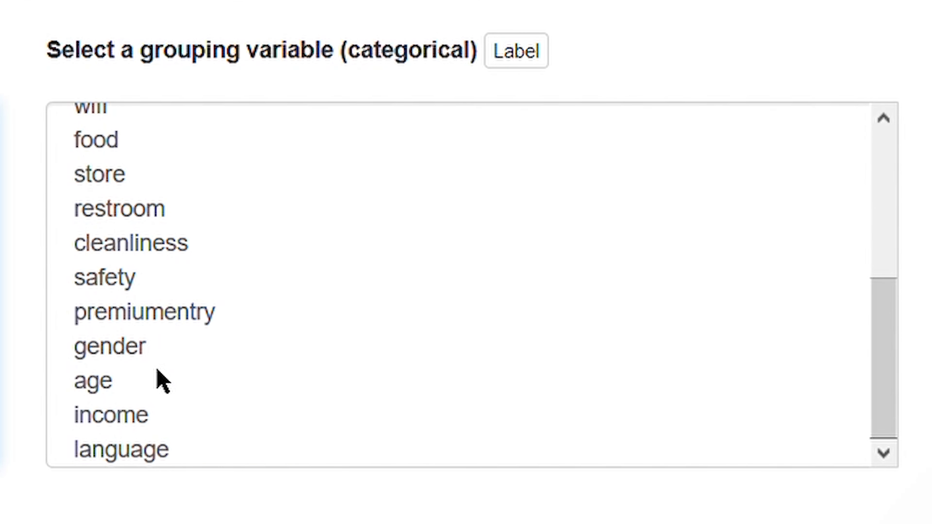
{"action": "left_click", "coordinate": [131, 388]}
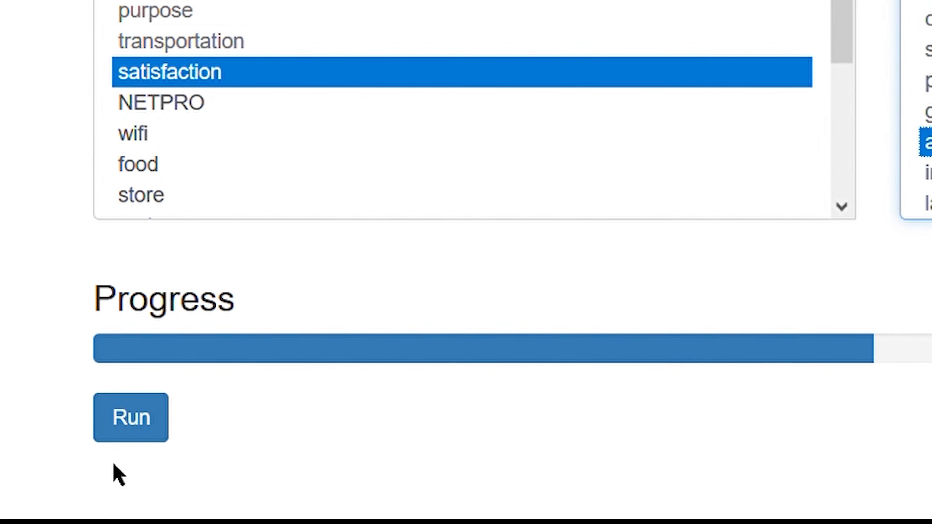
{"action": "left_click", "coordinate": [134, 425]}
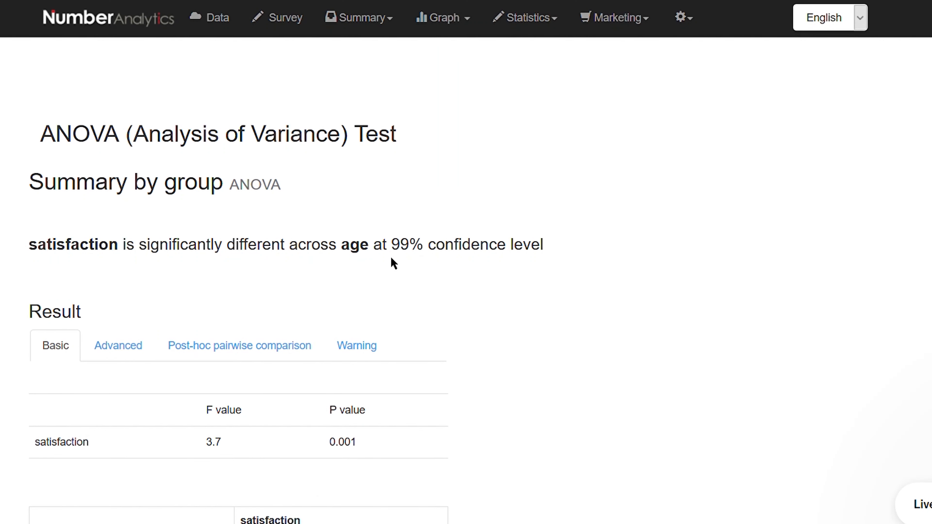
Examine the basic ANOVA result: the confidence level, F and P values, mean satisfaction per age group and the means plot
{"action": "scroll", "coordinate": [454, 315], "scroll_direction": "down", "scroll_amount": 2}
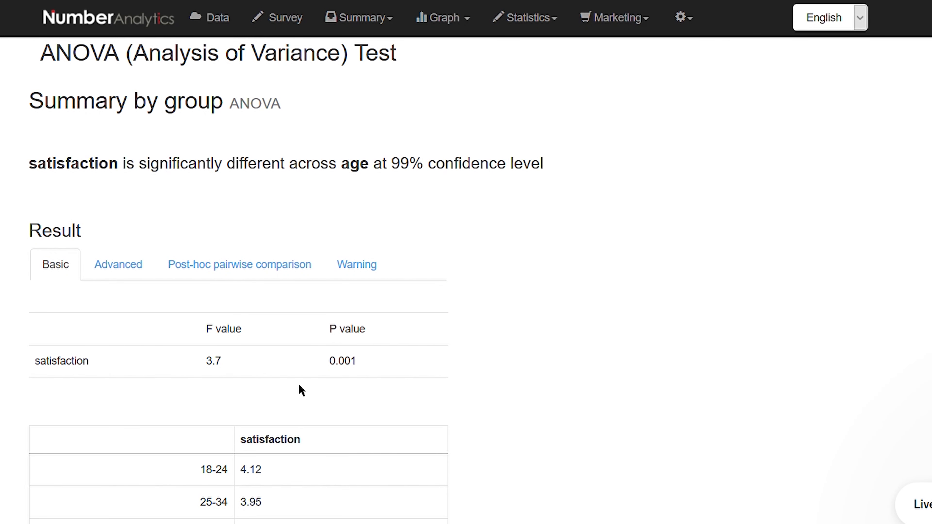
{"action": "double_click", "coordinate": [400, 174]}
{"action": "left_click_drag", "start_coordinate": [421, 175], "coordinate": [433, 175]}
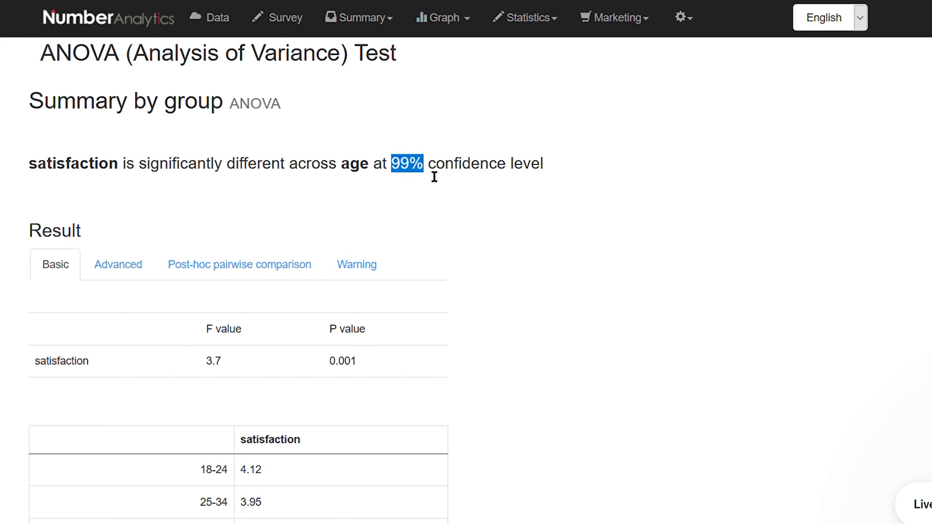
{"action": "left_click", "coordinate": [503, 259]}
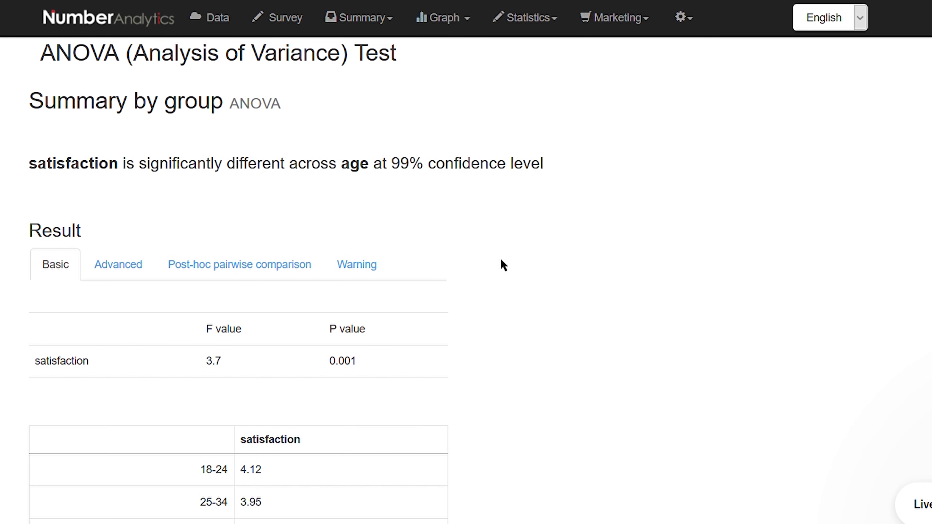
{"action": "scroll", "coordinate": [504, 264], "scroll_direction": "down", "scroll_amount": 6}
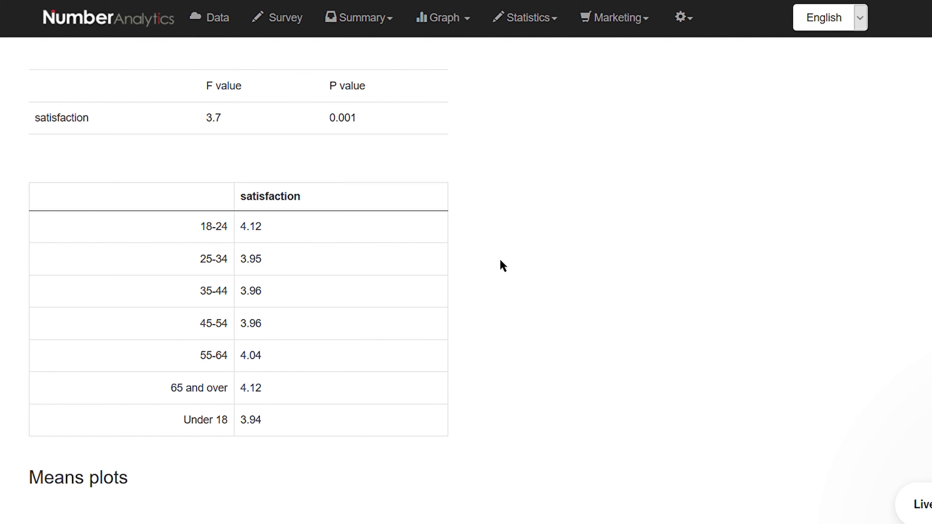
{"action": "scroll", "coordinate": [503, 265], "scroll_direction": "down", "scroll_amount": 10}
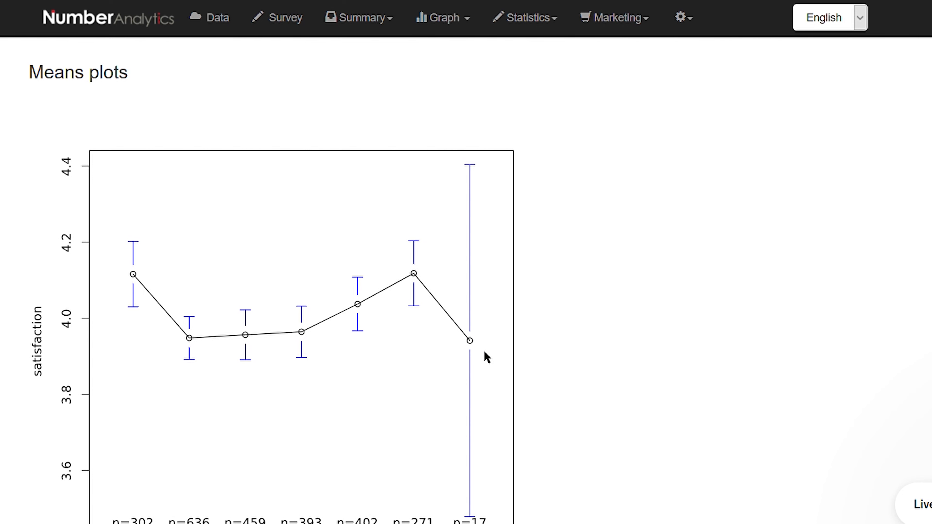
Show the post-hoc pairwise comparison and inspect the star markings in its significance column
{"action": "scroll", "coordinate": [484, 356], "scroll_direction": "up", "scroll_amount": 15}
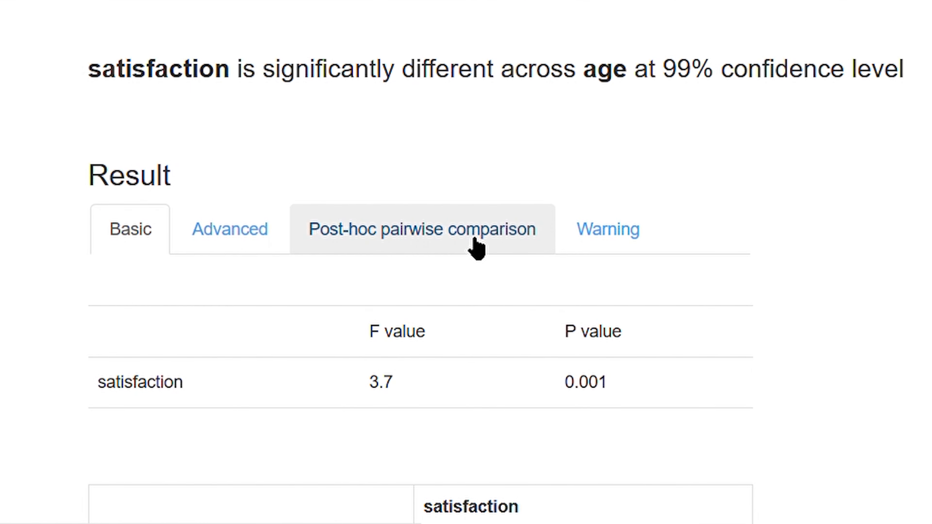
{"action": "left_click", "coordinate": [475, 246]}
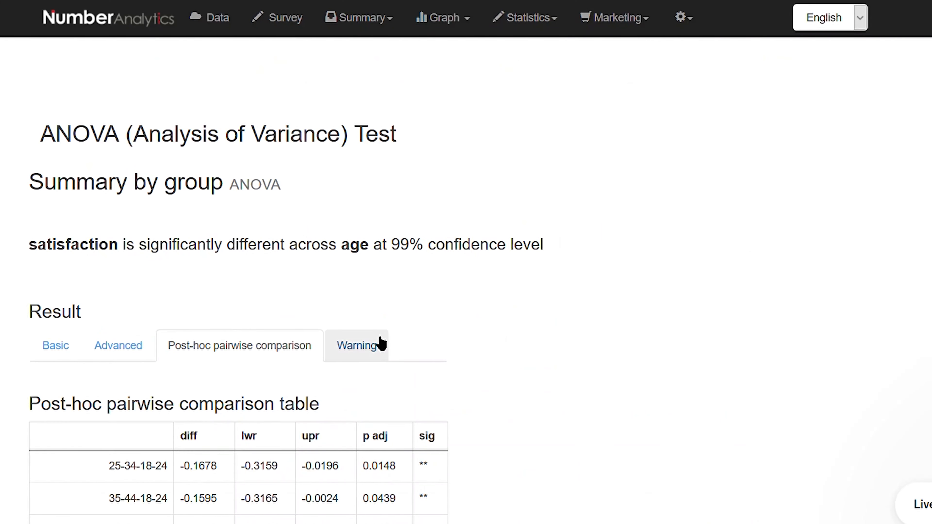
{"action": "scroll", "coordinate": [524, 330], "scroll_direction": "down", "scroll_amount": 6}
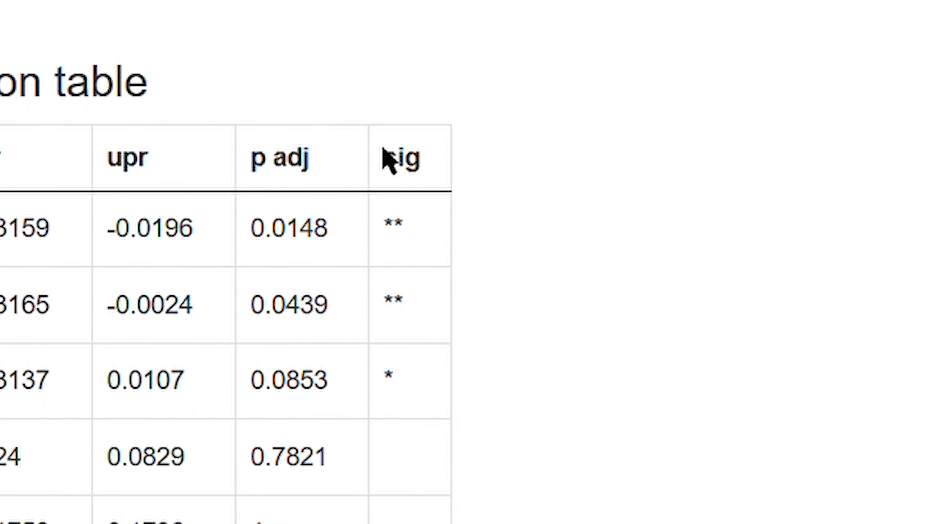
{"action": "left_click_drag", "start_coordinate": [383, 148], "coordinate": [456, 156]}
{"action": "left_click", "coordinate": [665, 252]}
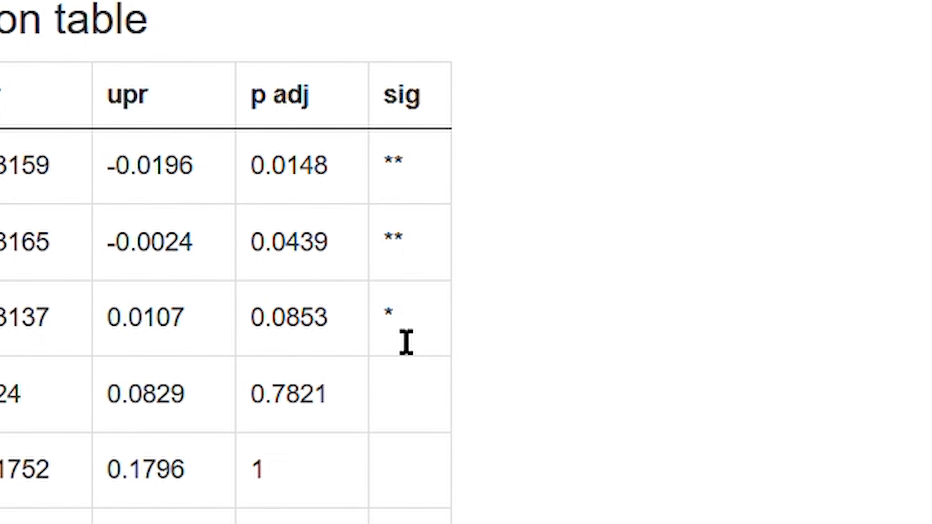
{"action": "double_click", "coordinate": [406, 341]}
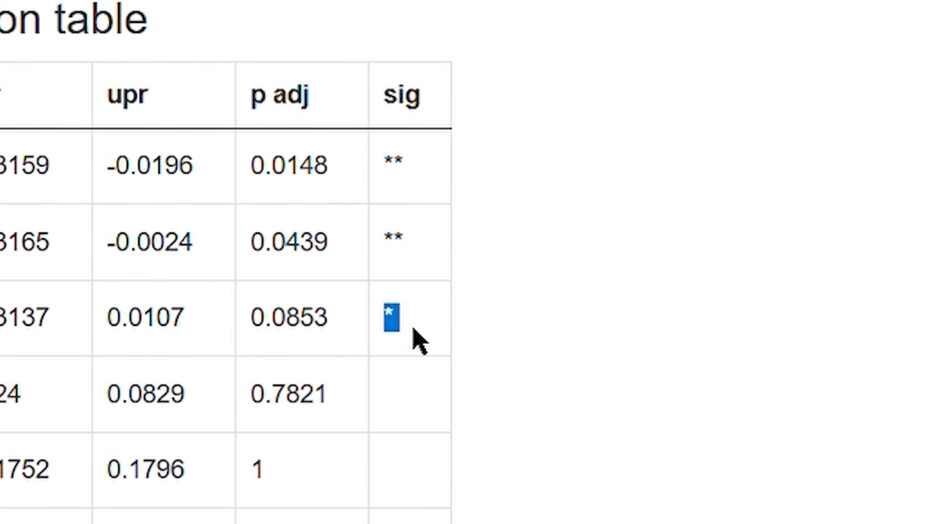
{"action": "left_click", "coordinate": [412, 254]}
{"action": "double_click", "coordinate": [411, 254]}
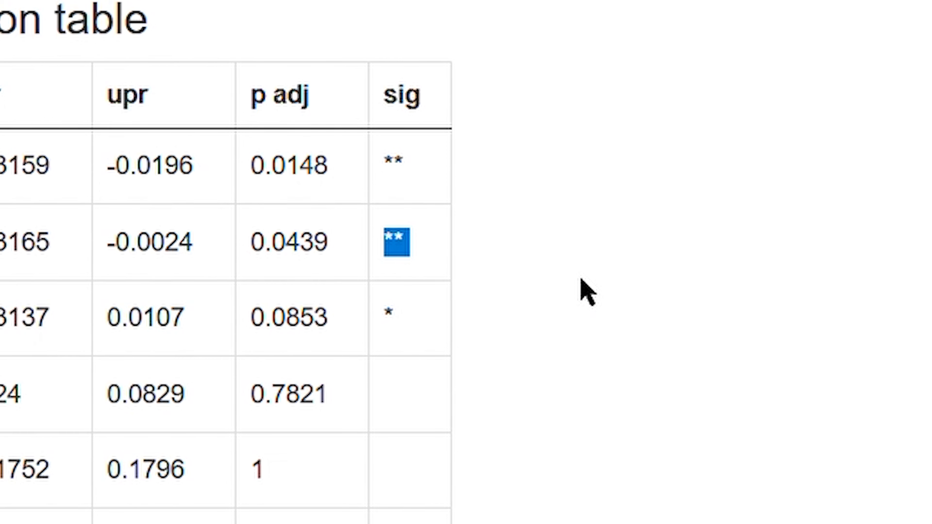
Read the Tukey note below the post-hoc table that explains the significance stars
{"action": "scroll", "coordinate": [587, 292], "scroll_direction": "down", "scroll_amount": 15}
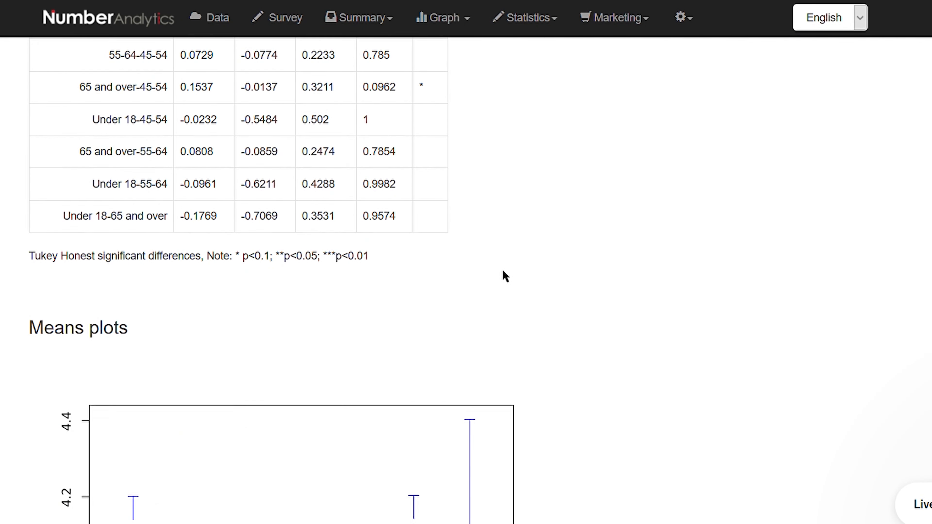
{"action": "scroll", "coordinate": [502, 272], "scroll_direction": "down", "scroll_amount": 2}
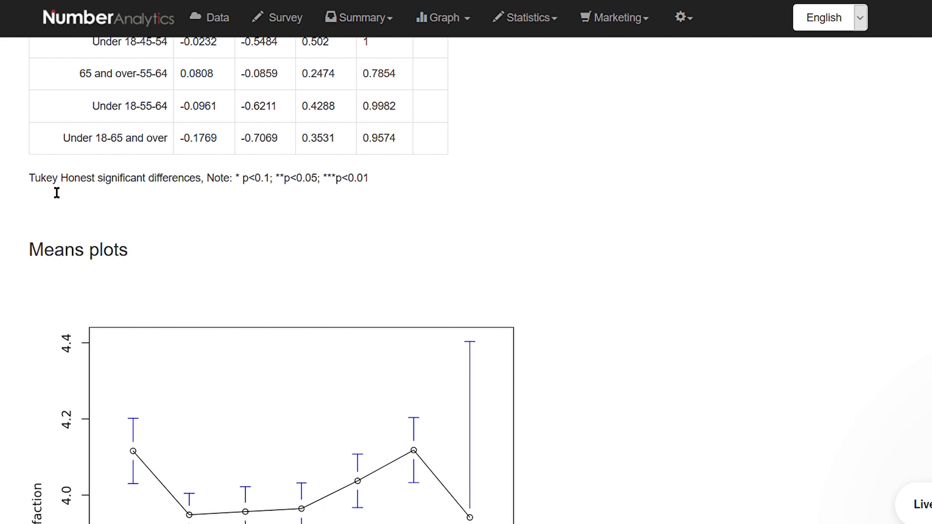
{"action": "left_click_drag", "start_coordinate": [30, 183], "coordinate": [289, 191]}
{"action": "left_click_drag", "start_coordinate": [629, 255], "coordinate": [811, 260]}
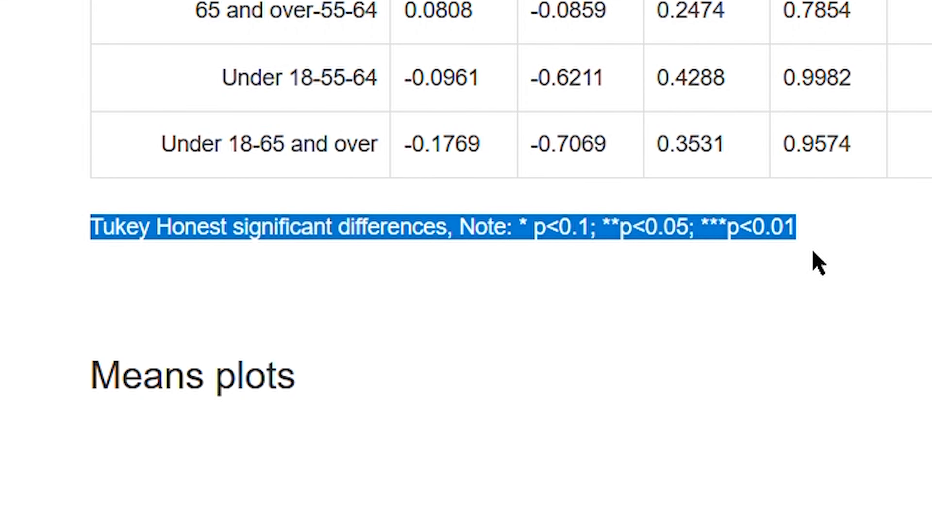
{"action": "left_click", "coordinate": [909, 229]}
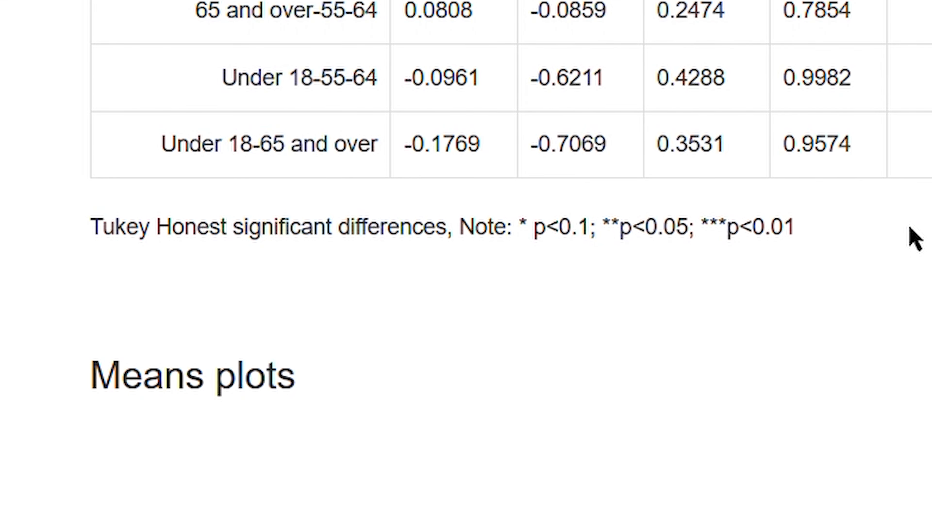
Review the differences and adjusted p values of the age-group pairs throughout the post-hoc table
{"action": "scroll", "coordinate": [918, 273], "scroll_direction": "up", "scroll_amount": 20}
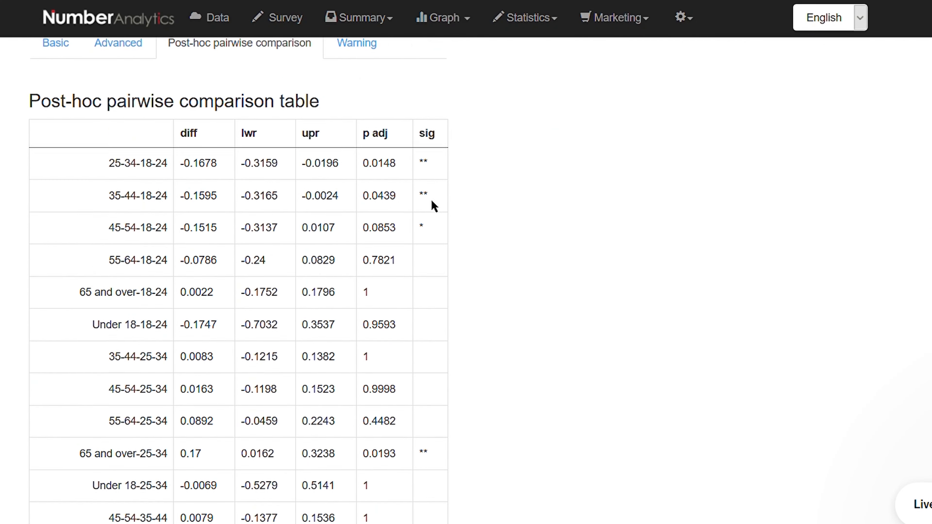
{"action": "scroll", "coordinate": [431, 201], "scroll_direction": "down", "scroll_amount": 4}
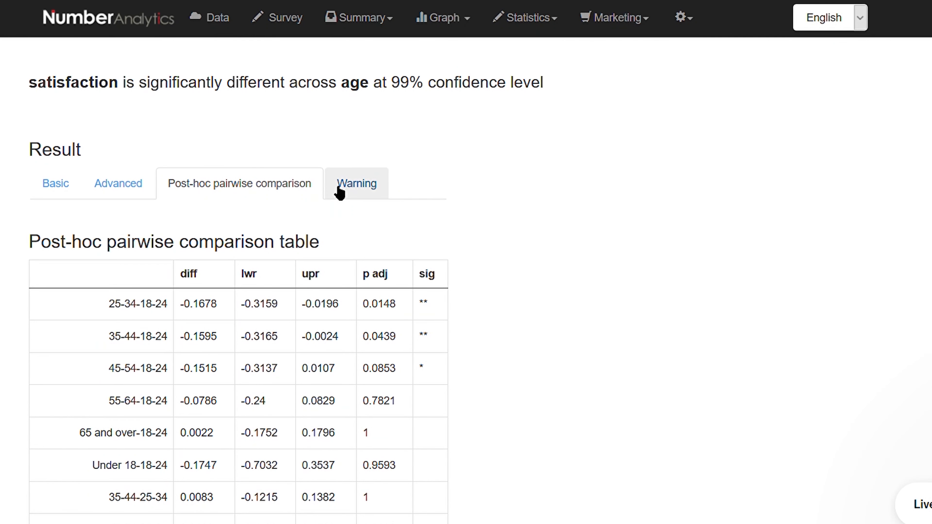
{"action": "scroll", "coordinate": [330, 213], "scroll_direction": "down", "scroll_amount": 2}
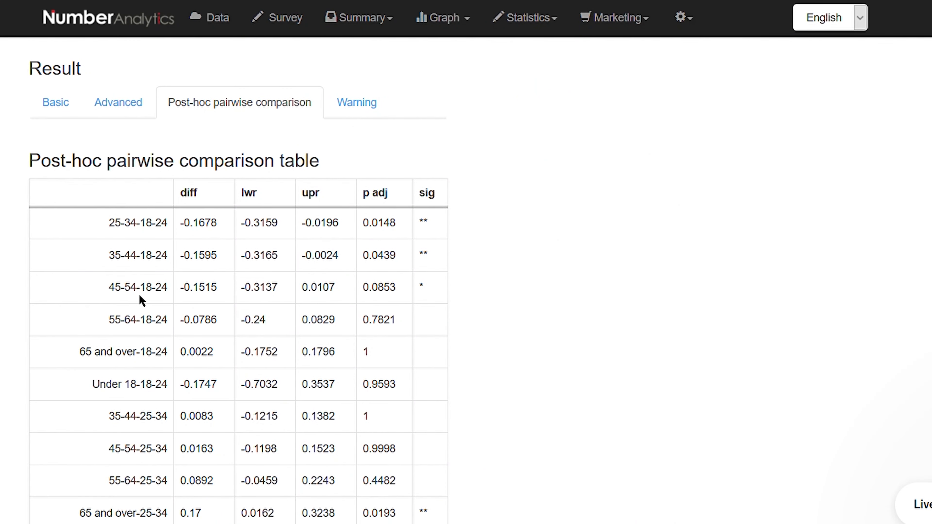
{"action": "scroll", "coordinate": [142, 301], "scroll_direction": "down", "scroll_amount": 8}
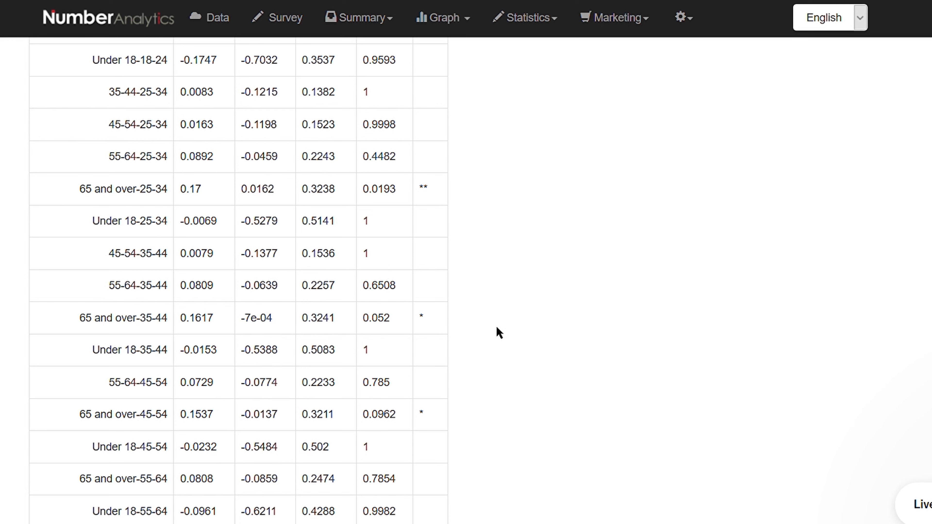
{"action": "scroll", "coordinate": [498, 332], "scroll_direction": "up", "scroll_amount": 8}
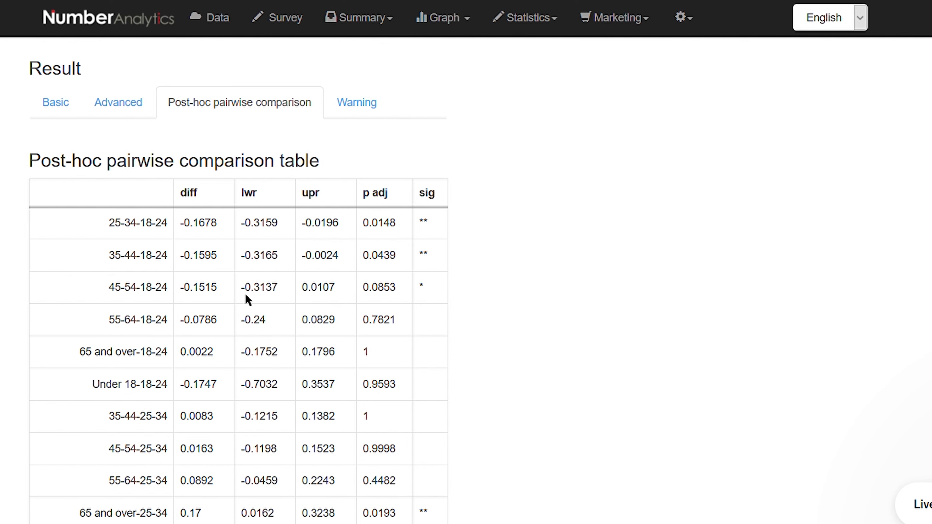
Highlight the starred age-group pairs in the post-hoc table one after another, from 25-34-18-24 to 65 and over-45-54
{"action": "left_click_drag", "start_coordinate": [104, 221], "coordinate": [165, 216]}
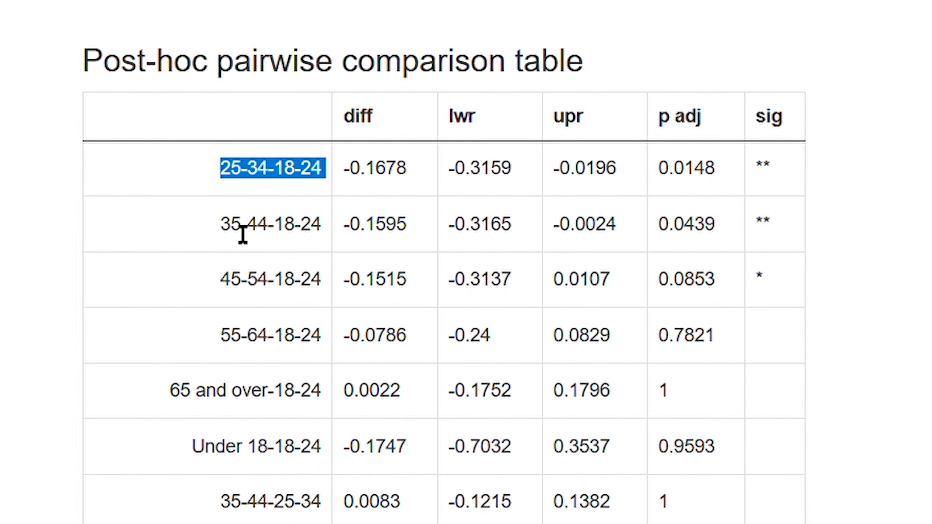
{"action": "left_click_drag", "start_coordinate": [220, 224], "coordinate": [276, 263]}
{"action": "left_click_drag", "start_coordinate": [219, 273], "coordinate": [330, 292]}
{"action": "scroll", "coordinate": [332, 227], "scroll_direction": "down", "scroll_amount": 5}
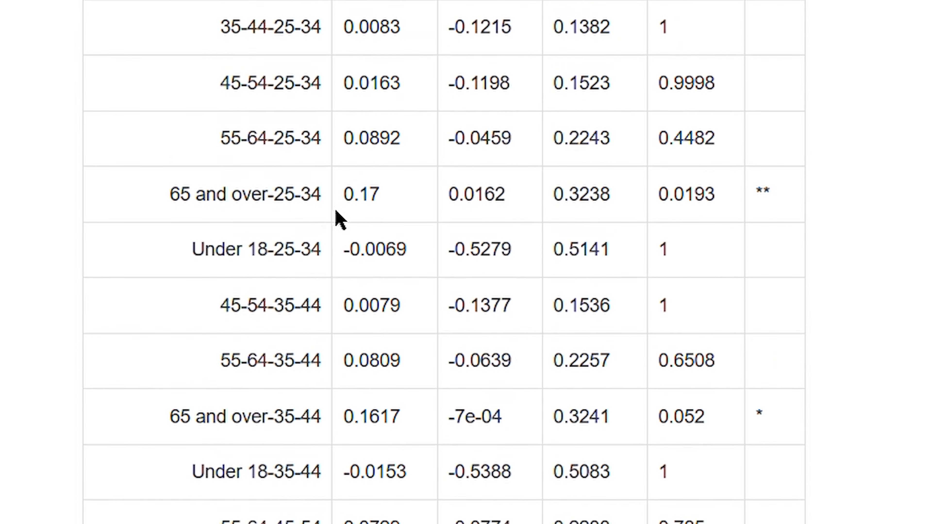
{"action": "left_click_drag", "start_coordinate": [167, 156], "coordinate": [323, 154]}
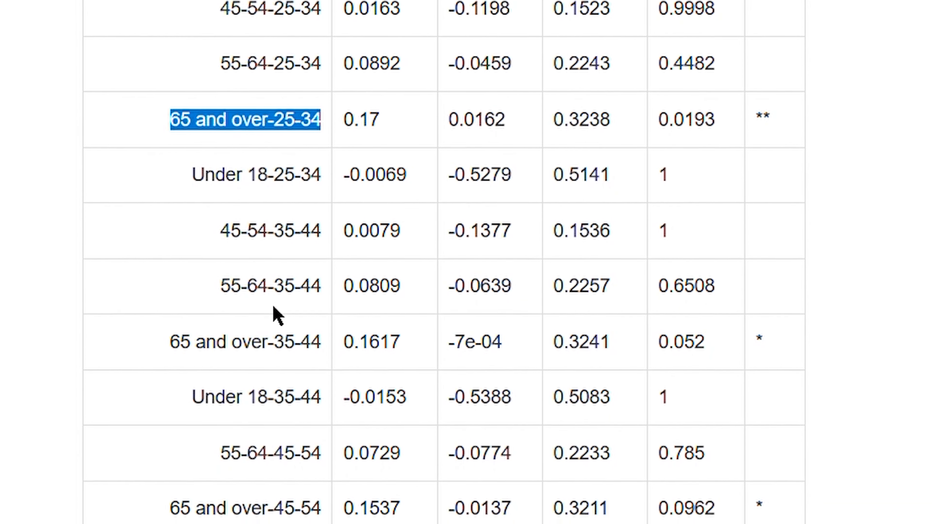
{"action": "left_click_drag", "start_coordinate": [172, 361], "coordinate": [305, 380]}
{"action": "left_click_drag", "start_coordinate": [306, 322], "coordinate": [327, 319]}
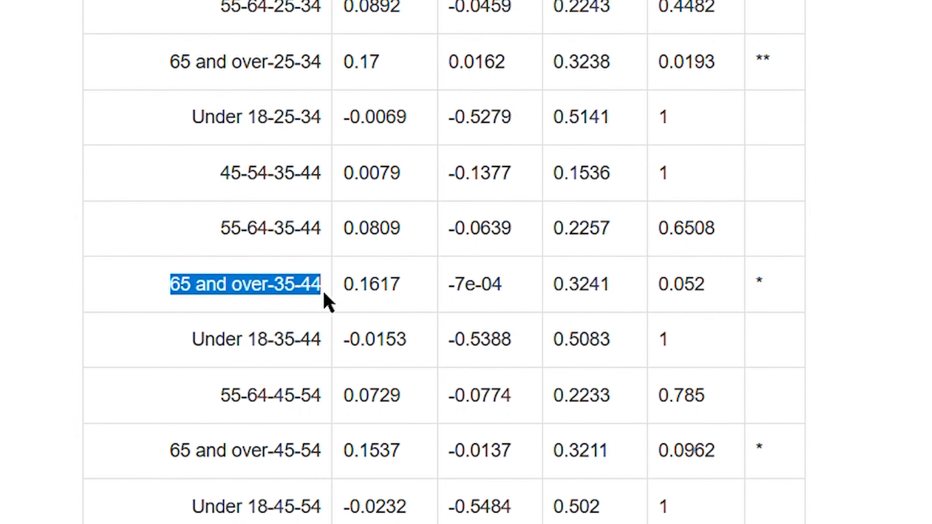
{"action": "left_click_drag", "start_coordinate": [165, 476], "coordinate": [332, 472]}
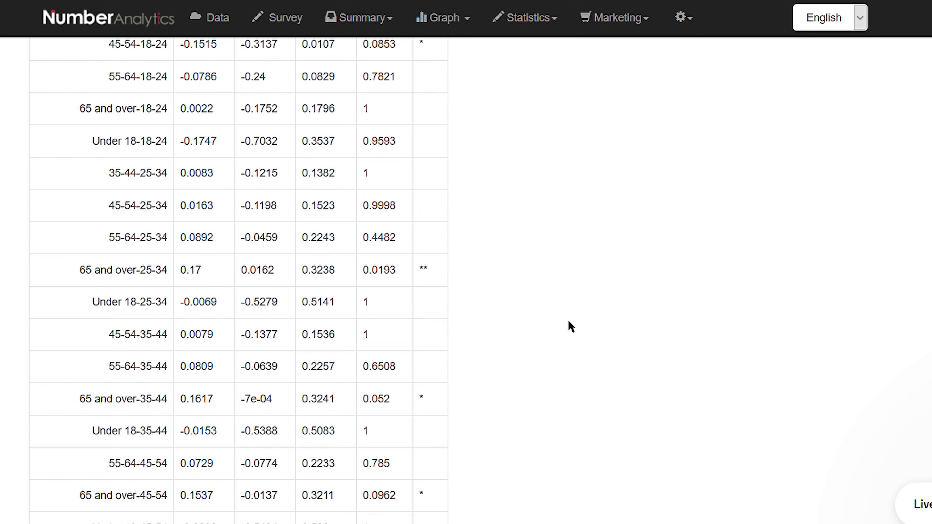
Examine the means plot of satisfaction by age group below the post-hoc table
{"action": "scroll", "coordinate": [568, 325], "scroll_direction": "down", "scroll_amount": 5}
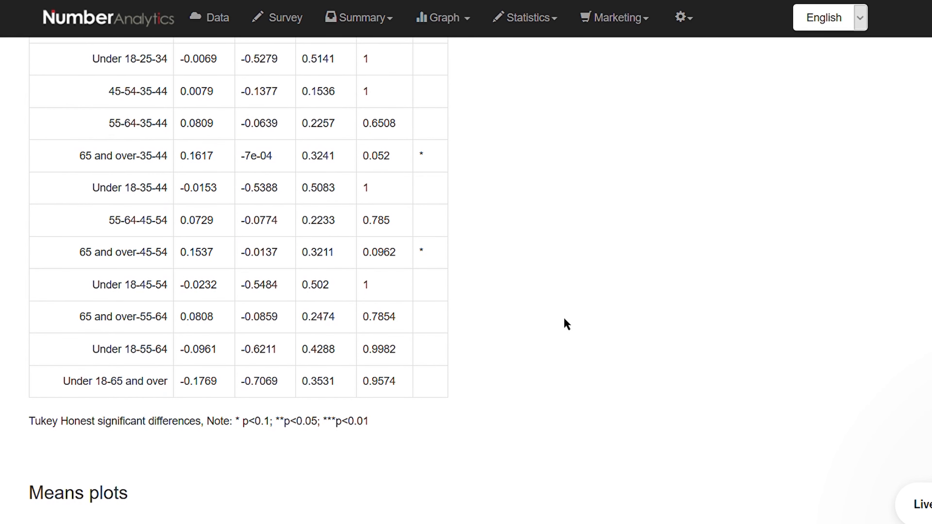
{"action": "scroll", "coordinate": [567, 322], "scroll_direction": "down", "scroll_amount": 10}
{"action": "scroll", "coordinate": [564, 318], "scroll_direction": "up", "scroll_amount": 2}
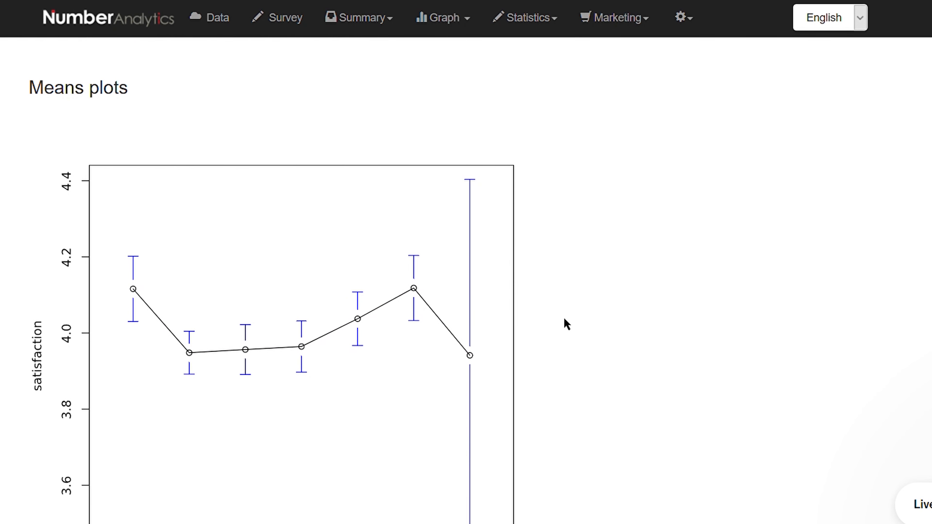